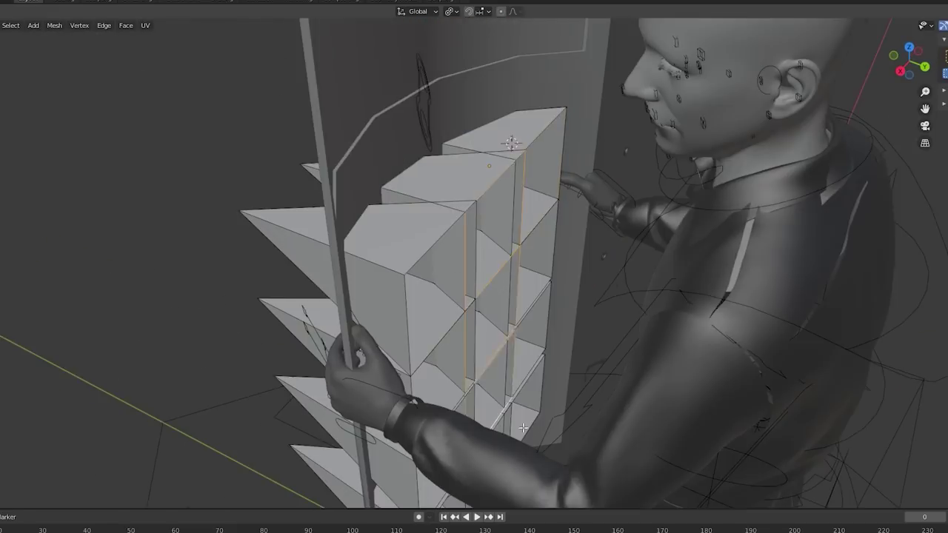
- Examine the spiked shield model from several sides, untextured and with its dark textured finish
drag(451, 309, 425, 300)
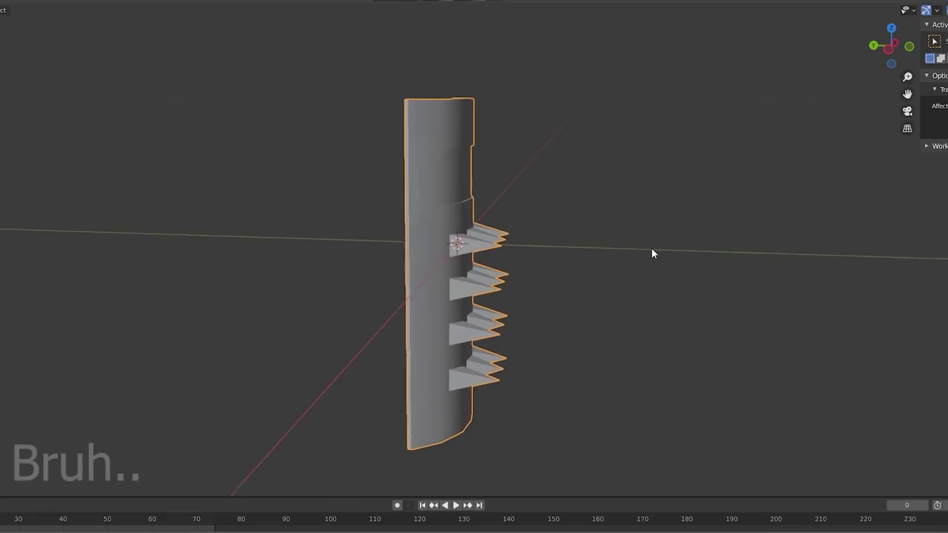
key(Tab)
middle_drag(612, 254, 441, 245)
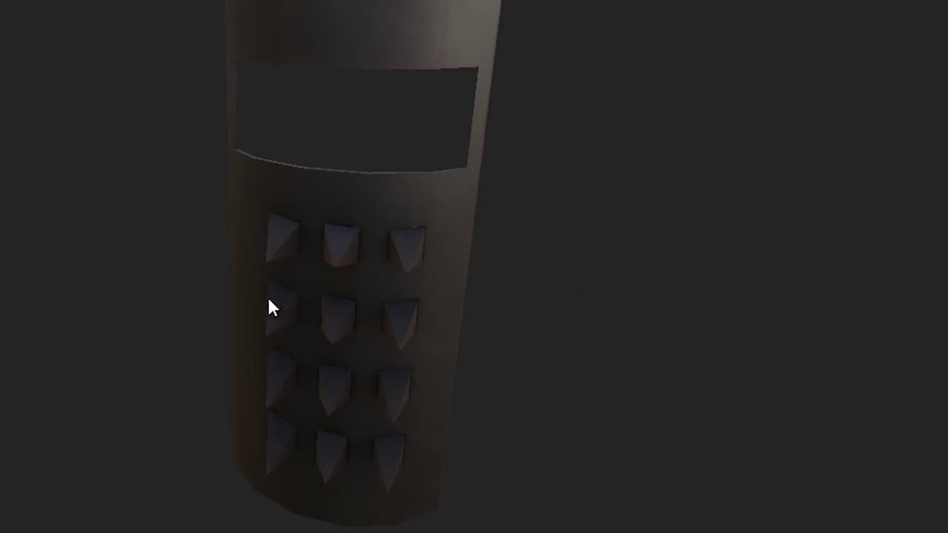
middle_drag(268, 297, 849, 284)
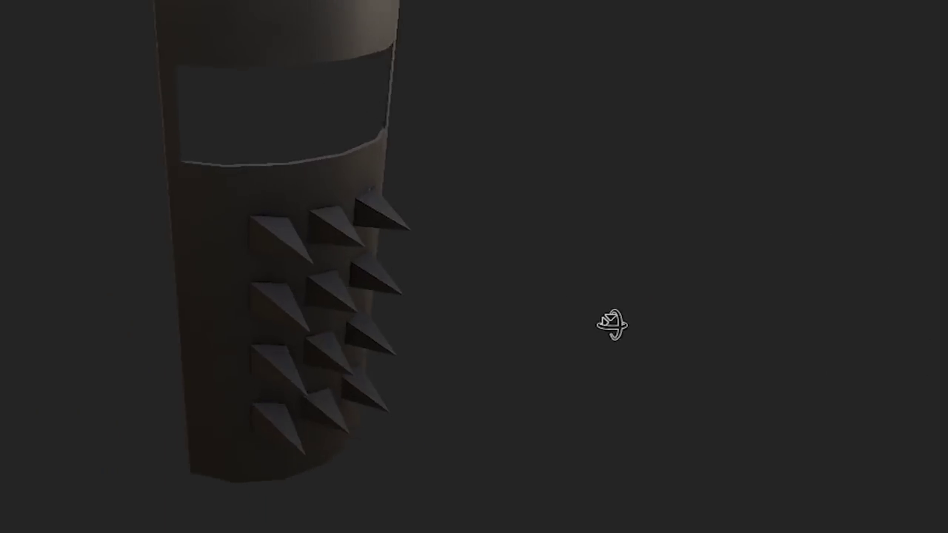
middle_drag(612, 324, 392, 291)
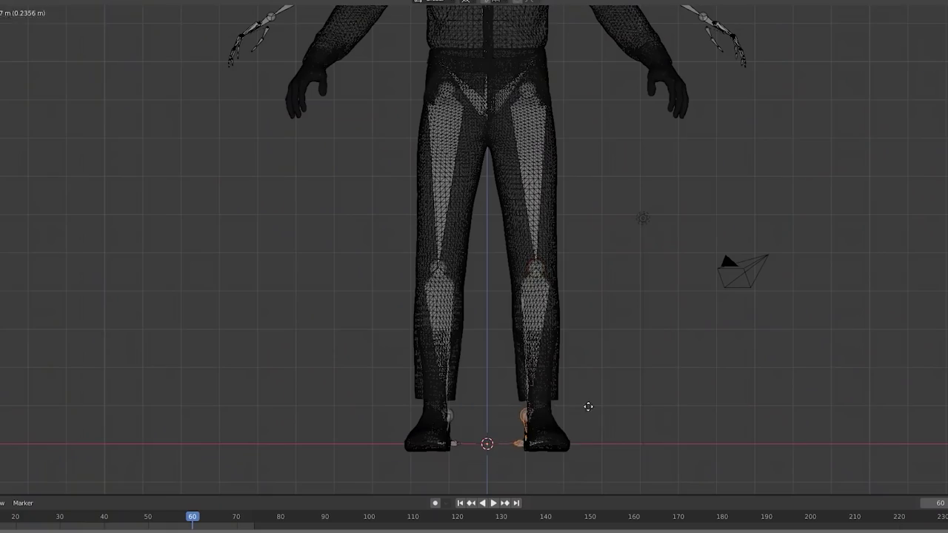
- View the character's leg rig from the side and look over the launcher model
key(KP_3)
middle_drag(474, 247, 565, 246)
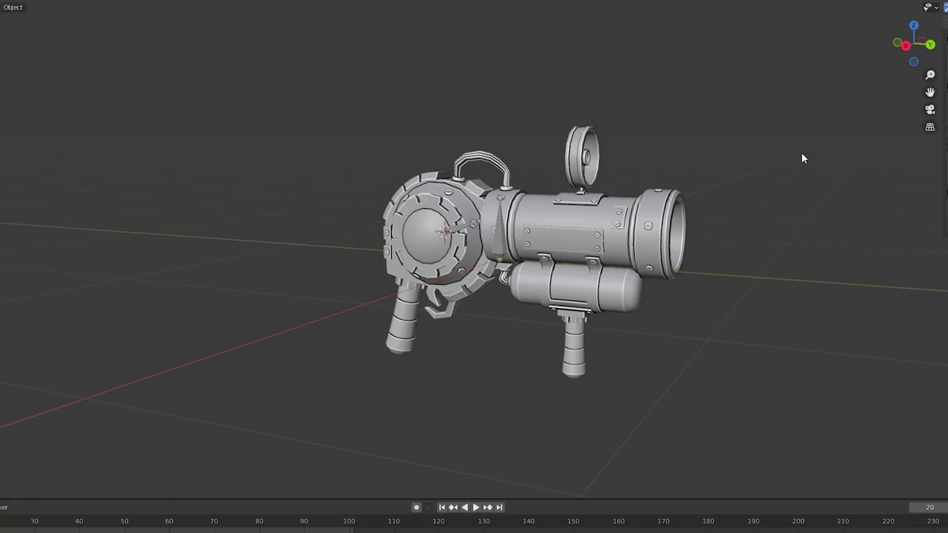
middle_drag(743, 157, 709, 112)
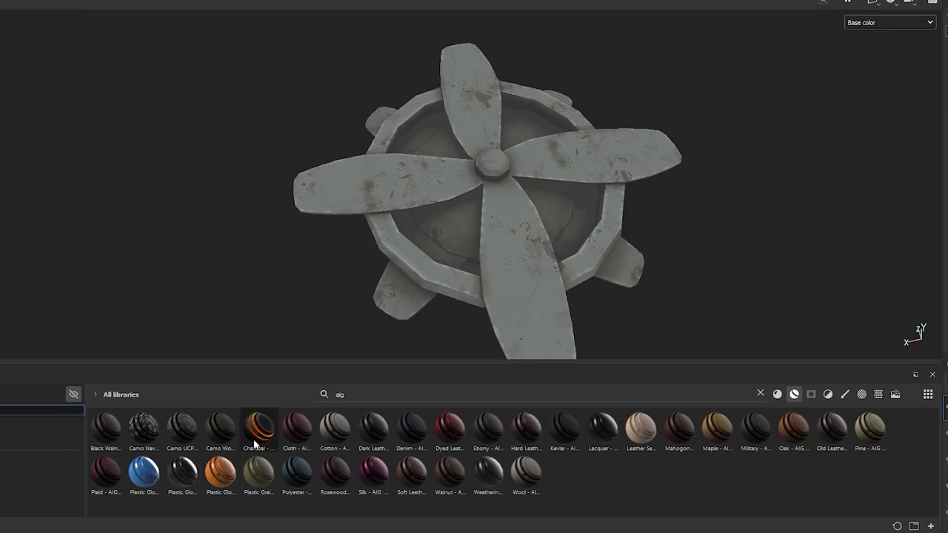
- Pick the Charcoal smart material from the "aig" search results for the propeller model and check the model's underside
click(254, 443)
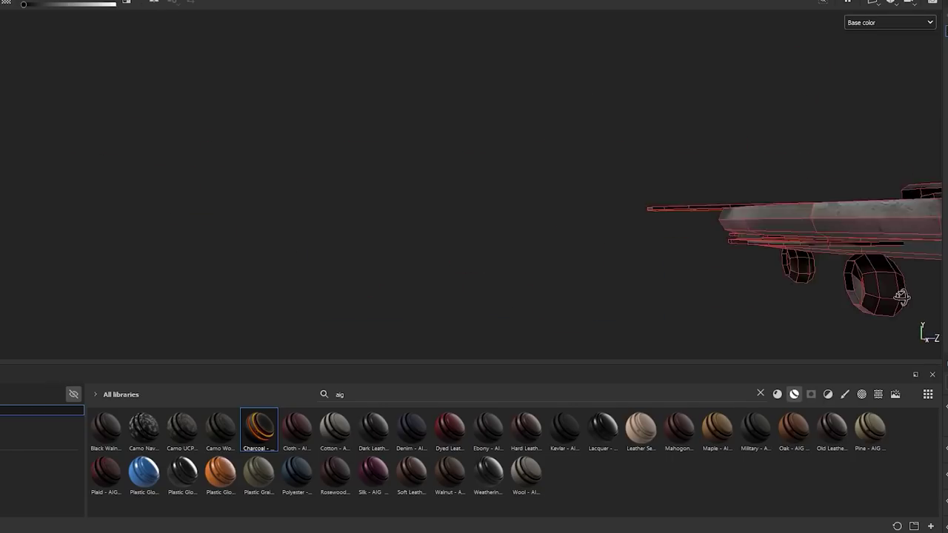
alt+drag(901, 297, 596, 165)
scroll(596, 165, up, 3)
scroll(421, 169, down, 3)
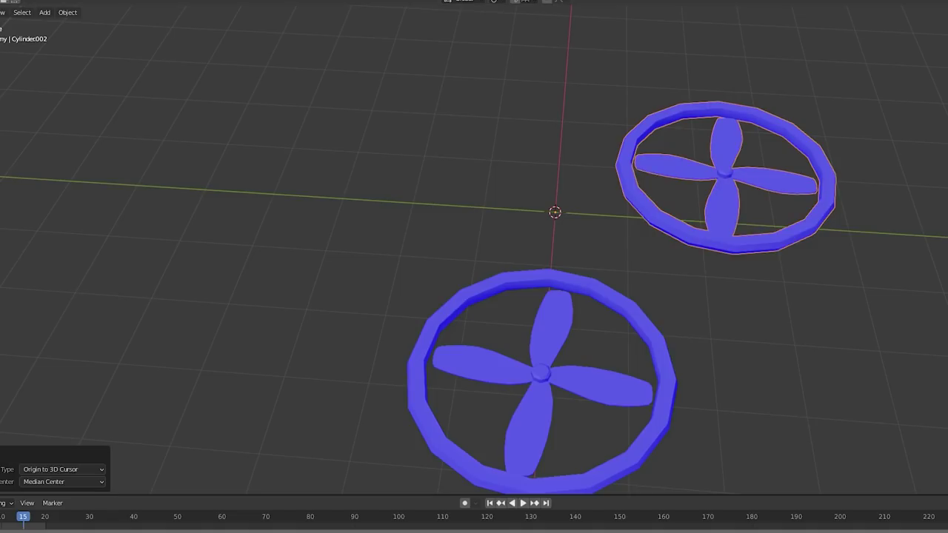
key(shift+a)
click(614, 197)
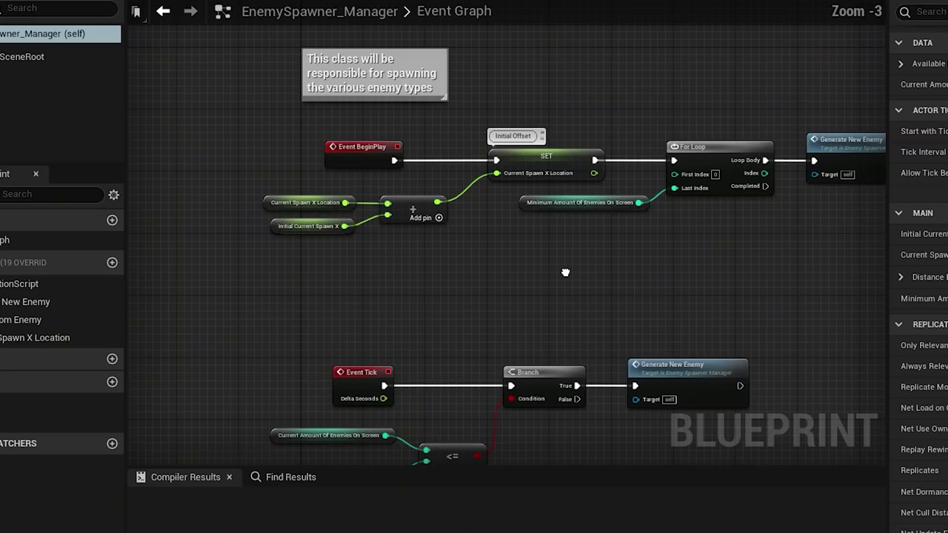
- Examine the BeginPlay and Tick logic in the EnemySpawner_Manager event graph
scroll(565, 272, down, 1)
right_drag(565, 273, 489, 214)
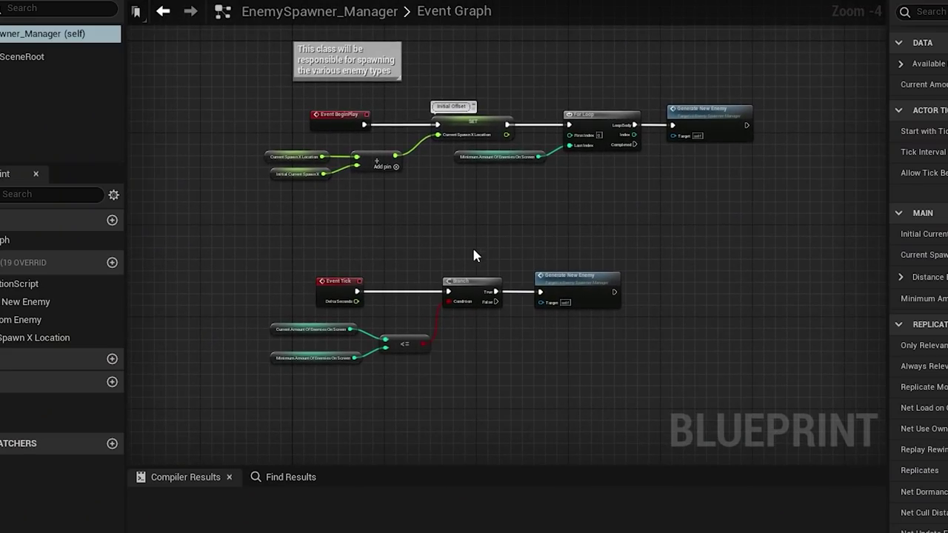
right_drag(474, 255, 348, 366)
scroll(582, 271, up, 4)
- Open the Generate New Enemy function and follow its nodes through to the actor spawning
double_click(579, 269)
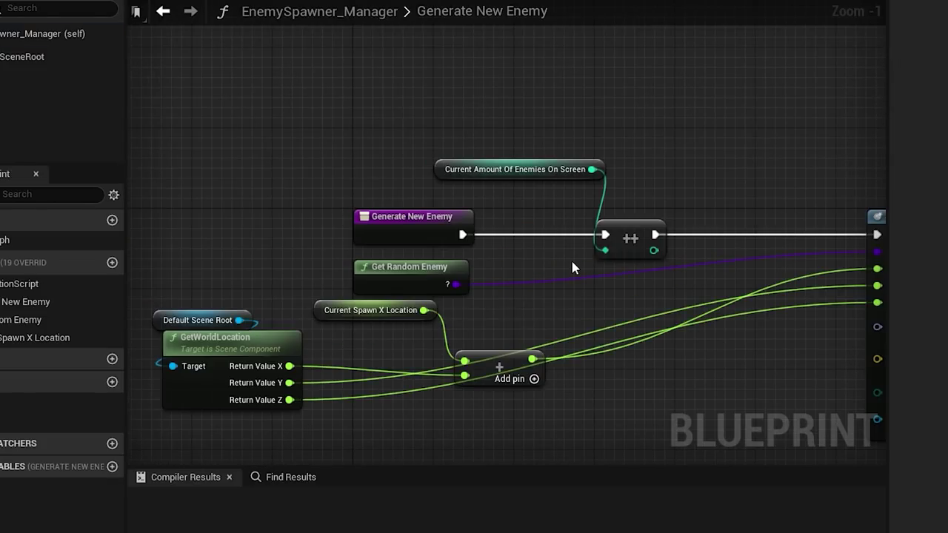
right_drag(631, 300, 600, 284)
right_drag(569, 385, 314, 339)
right_drag(696, 278, 600, 271)
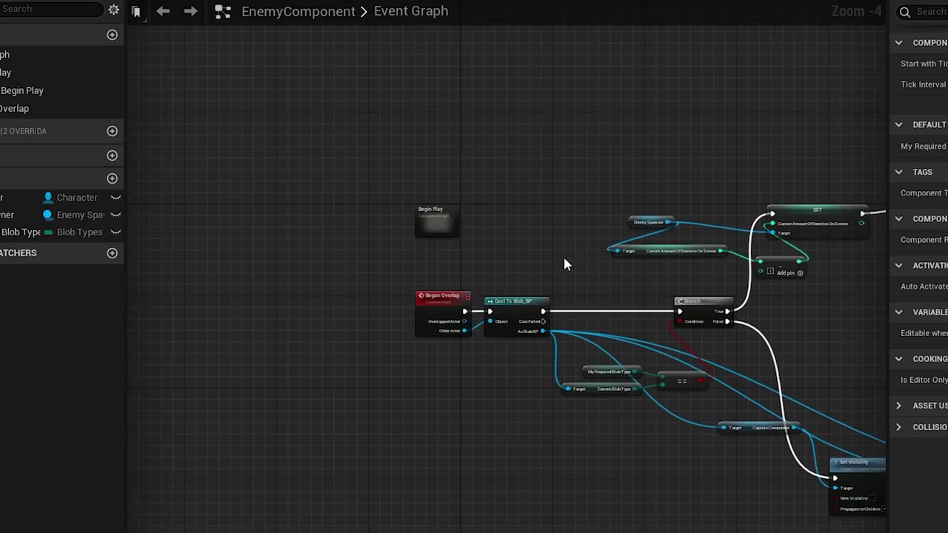
- Open the collapsed Begin Play graph of EnemyComponent and examine its Sequence branches
scroll(429, 315, up, 3)
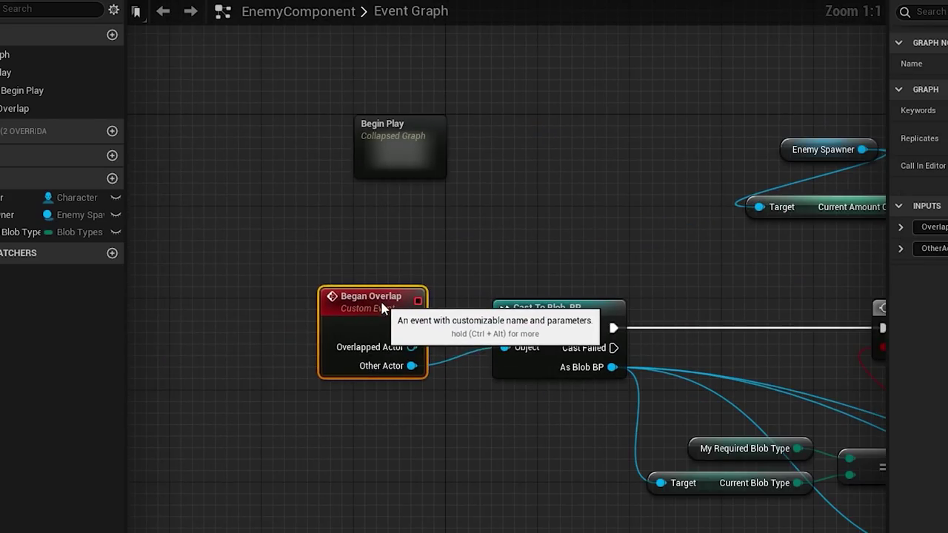
double_click(409, 177)
scroll(313, 271, up, 3)
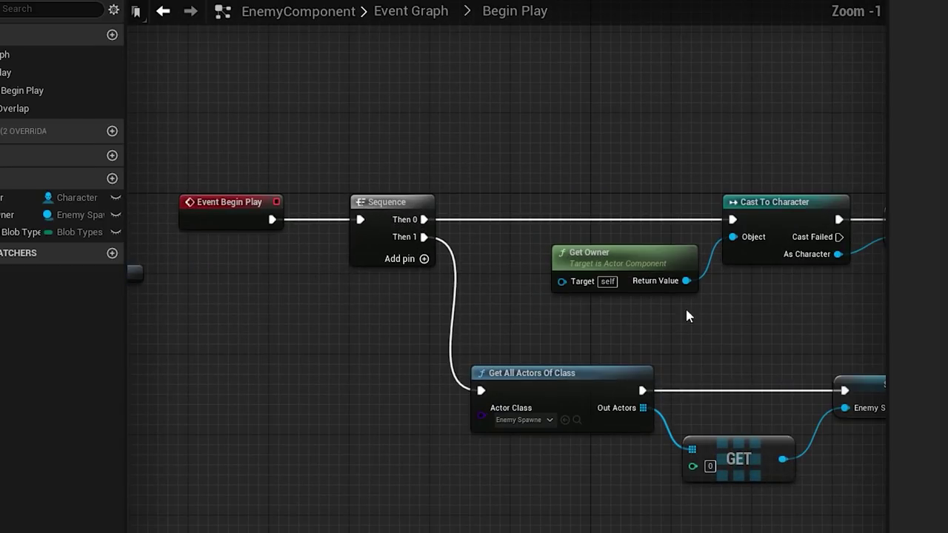
right_drag(754, 302, 609, 294)
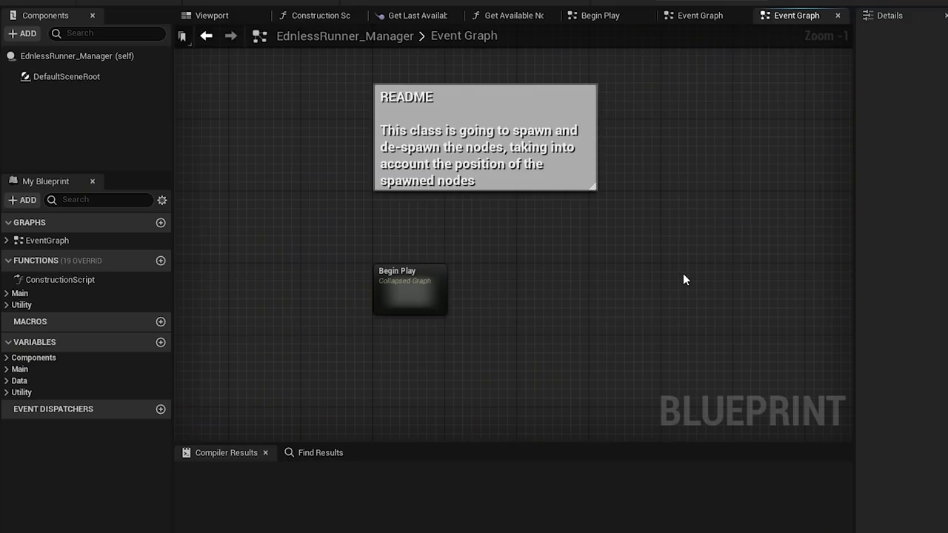
- Examine the Event Tick logic in the EdnlessRunner_Manager event graph up to the Spawn New Node call
right_drag(683, 274, 481, 276)
scroll(633, 276, down, 2)
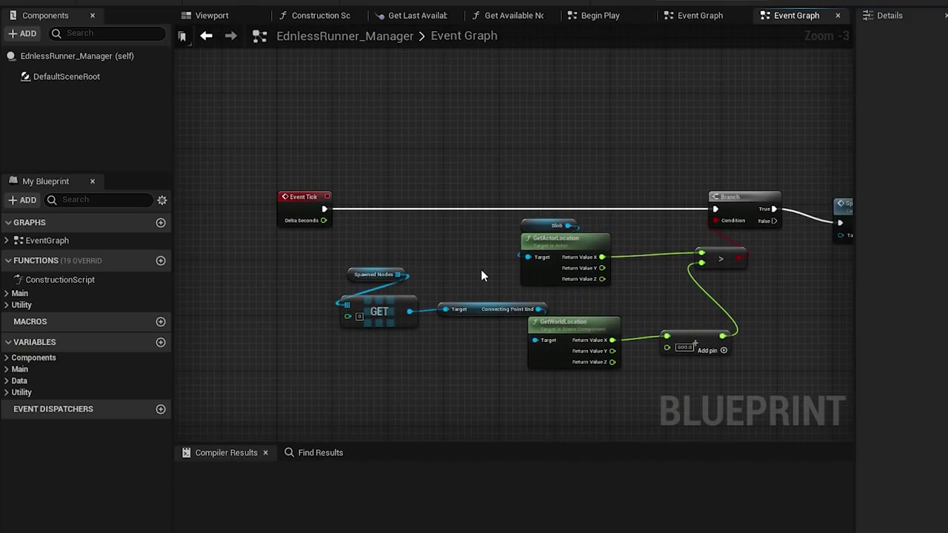
scroll(603, 229, up, 3)
right_drag(645, 281, 421, 283)
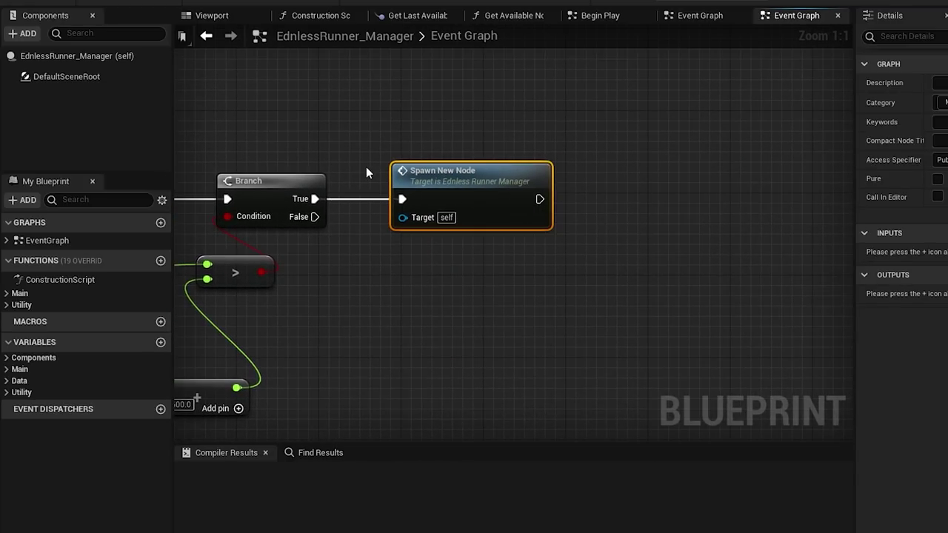
- Open the Spawn New Node function and examine the nodes of its "Add another index" section
double_click(450, 197)
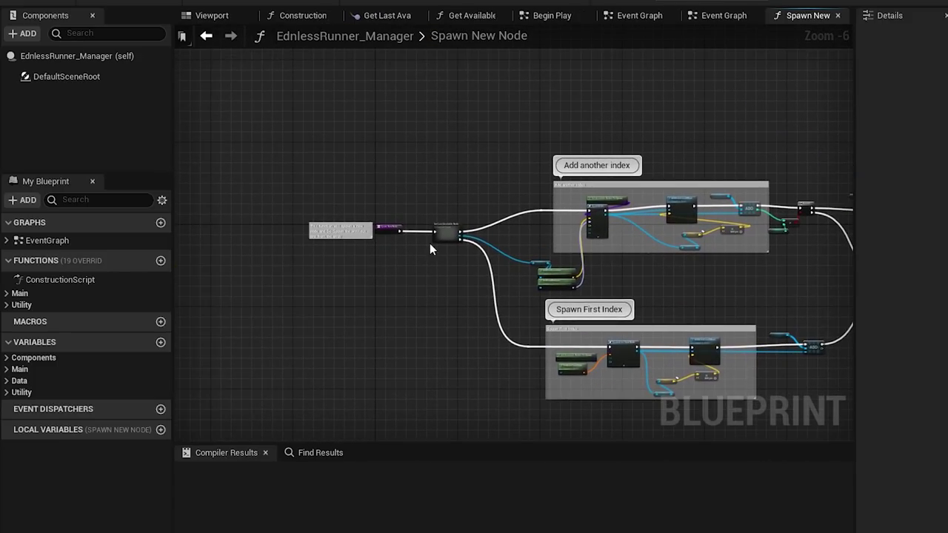
scroll(429, 249, up, 7)
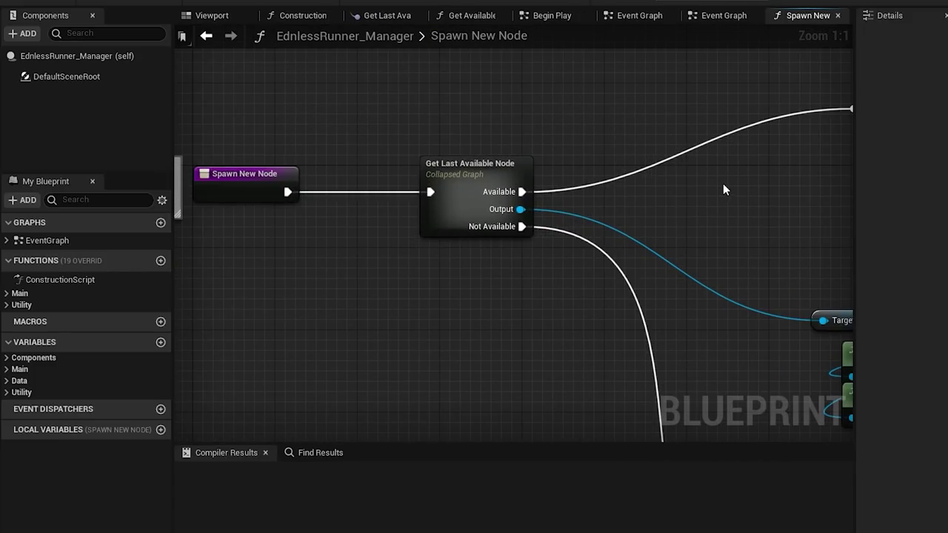
right_drag(726, 186, 291, 286)
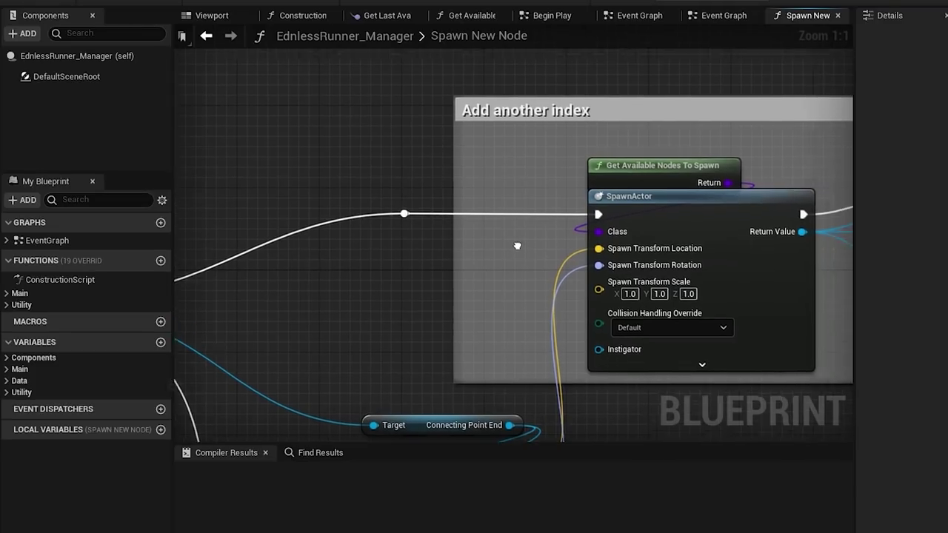
right_drag(517, 246, 321, 269)
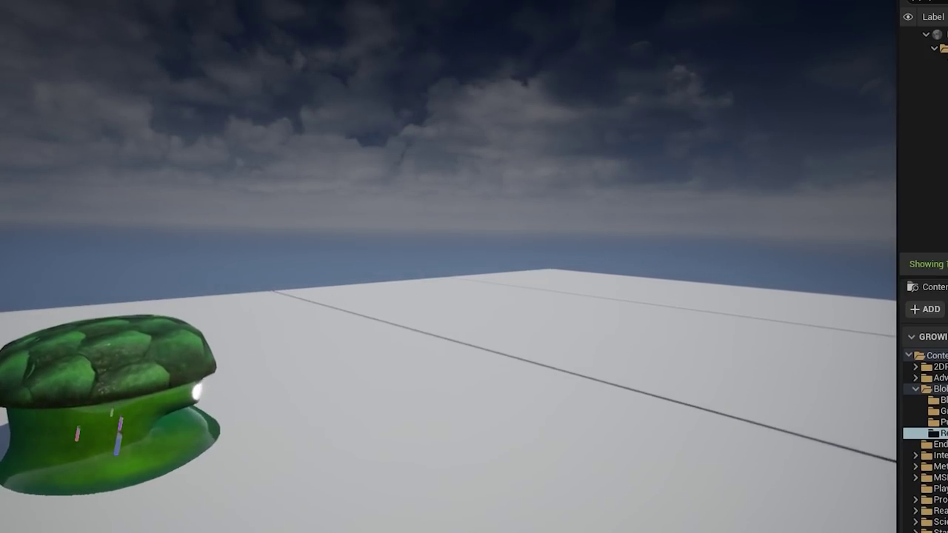
- Inspect the Connecting Point_End arrow of the Node1 blueprint from different angles in its viewport
scroll(452, 229, down, 2)
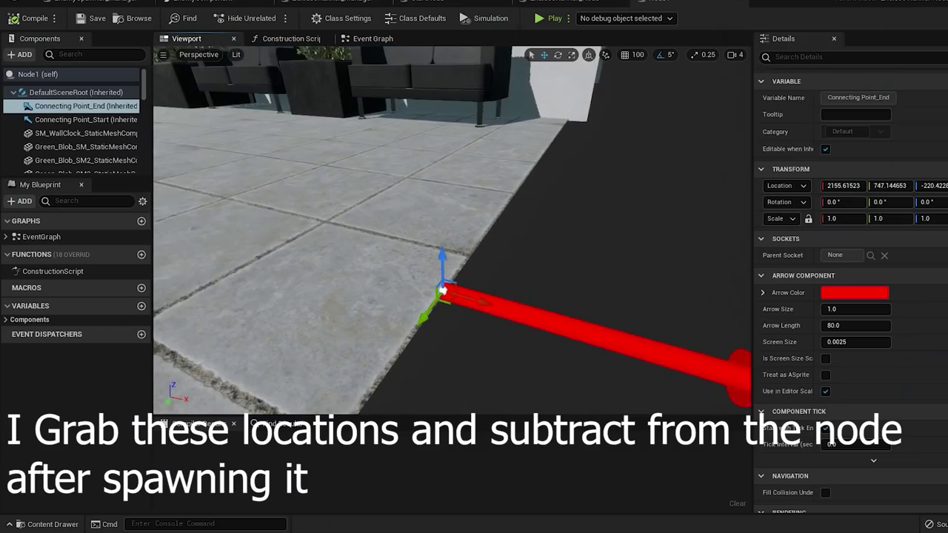
right_drag(451, 229, 385, 222)
key(f)
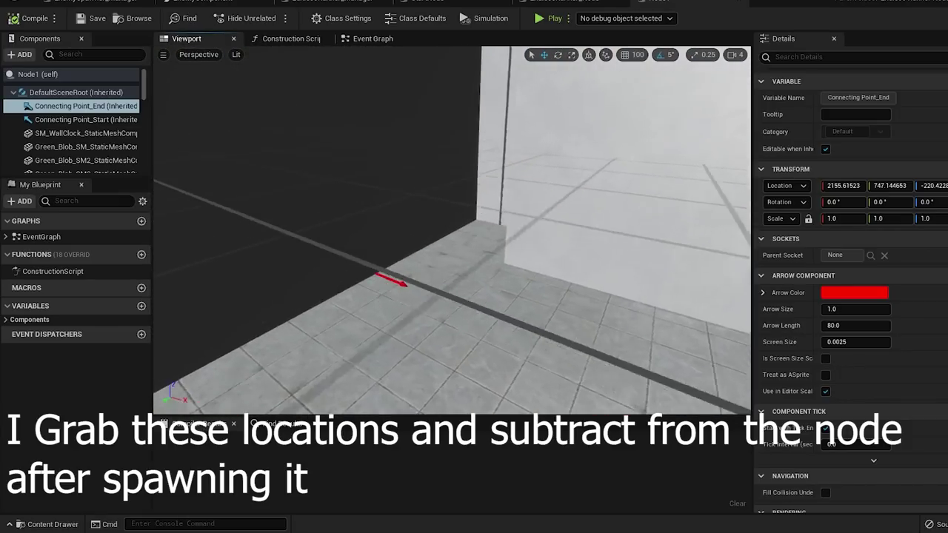
right_drag(443, 331, 400, 325)
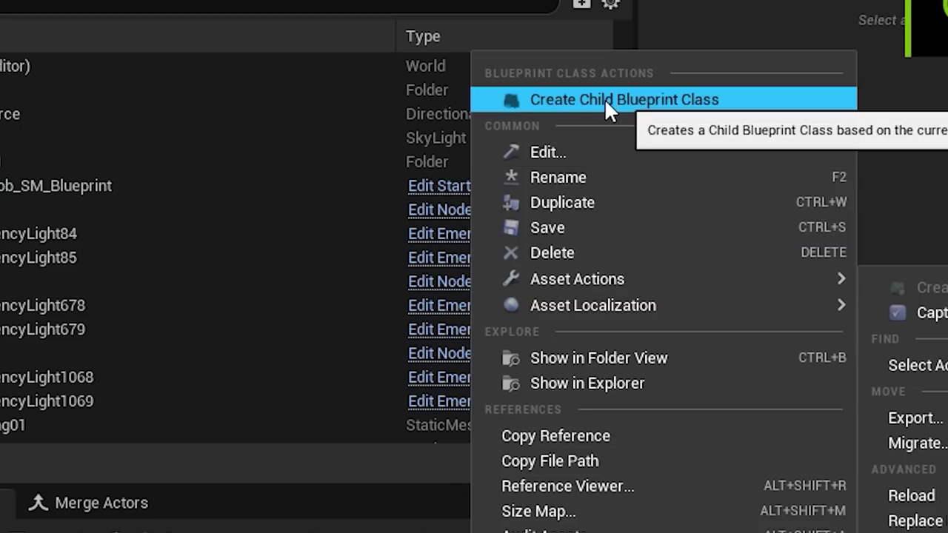
- Create a child Blueprint class from the selected Blueprint asset
click(604, 99)
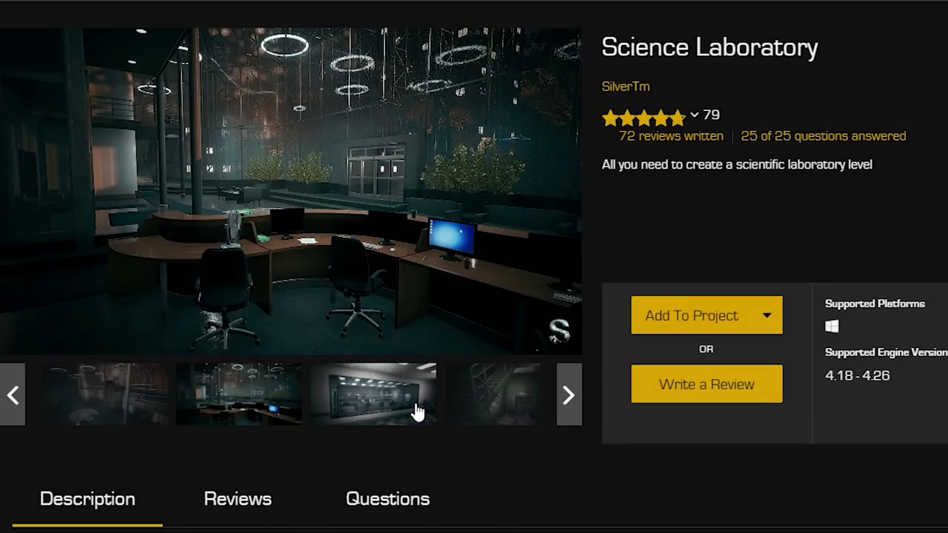
- View another preview image of the Science Laboratory marketplace pack
click(395, 423)
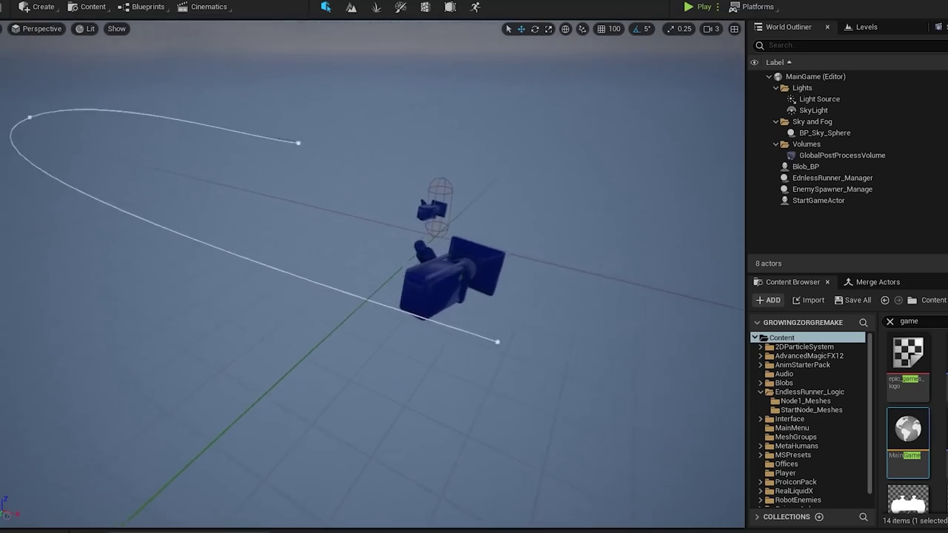
- Play the MainGame level in the editor and test the blob character's controls
key(alt+p)
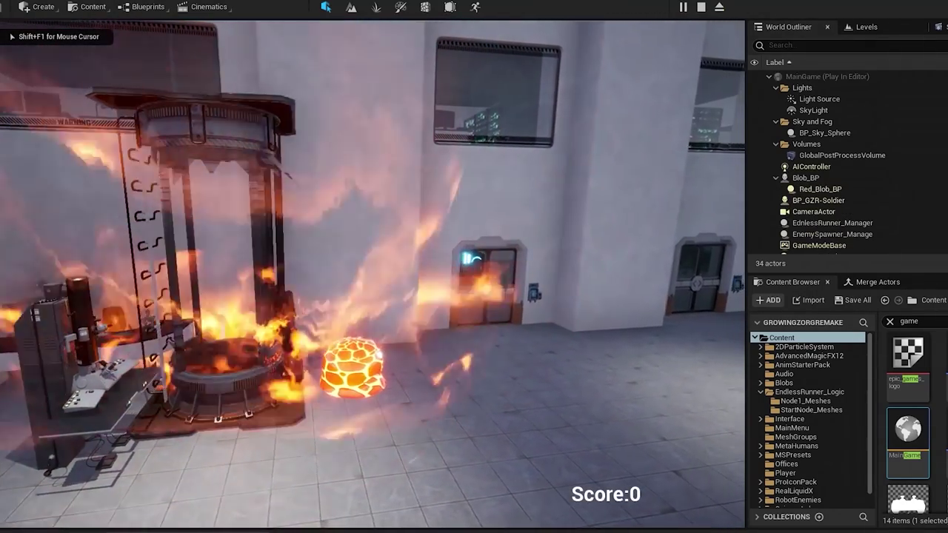
key(a)
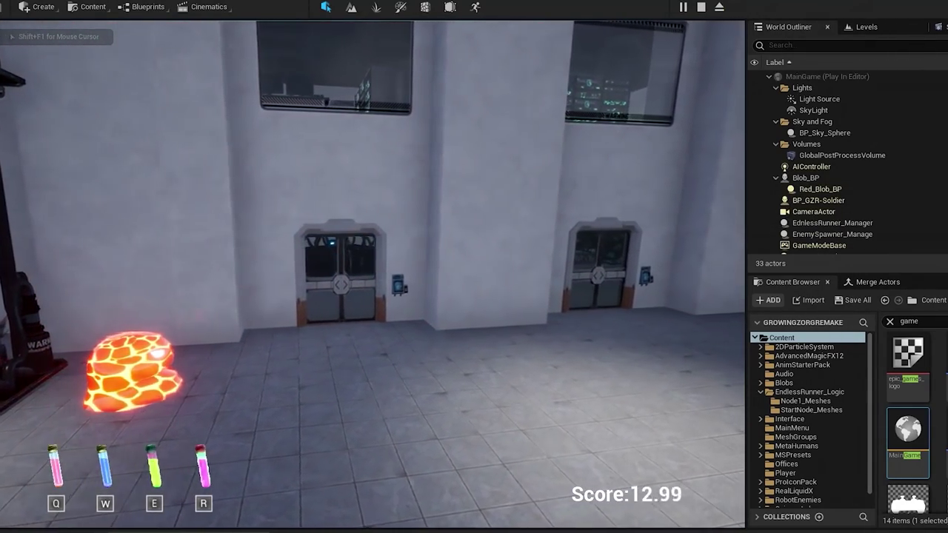
key(d)
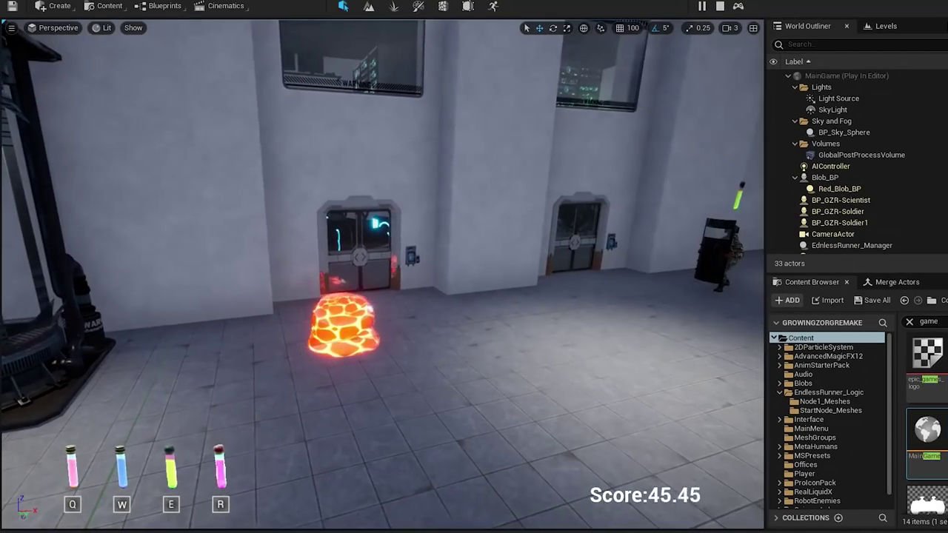
key(w)
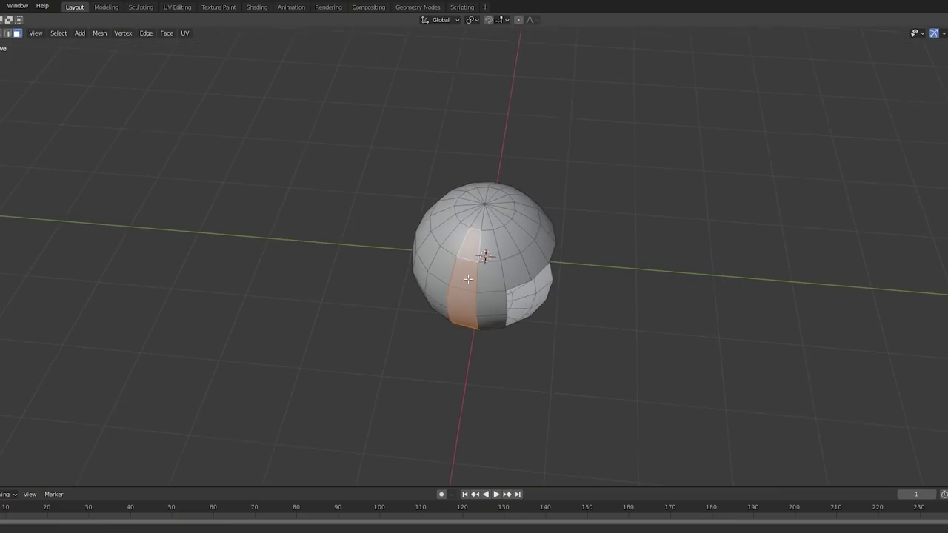
- Select a face on the upper part of the sphere and leave Edit Mode
click(445, 208)
key(Tab)
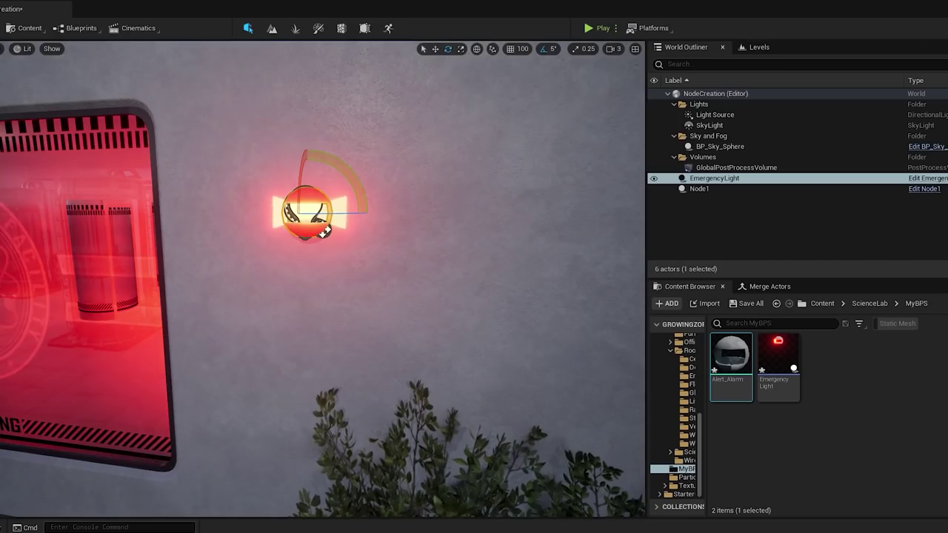
- Look at the wall-mounted EmergencyLight in the NodeCreation level from another angle
right_drag(323, 279, 385, 279)
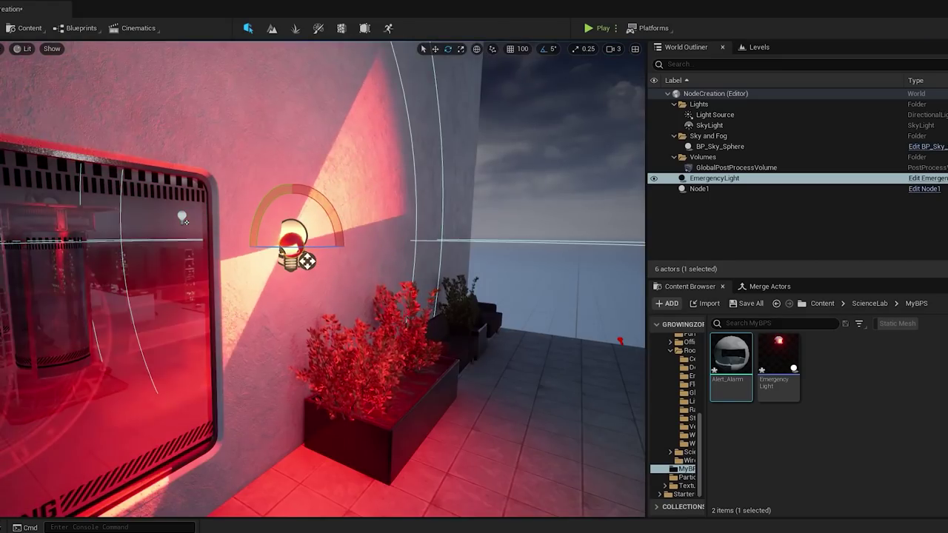